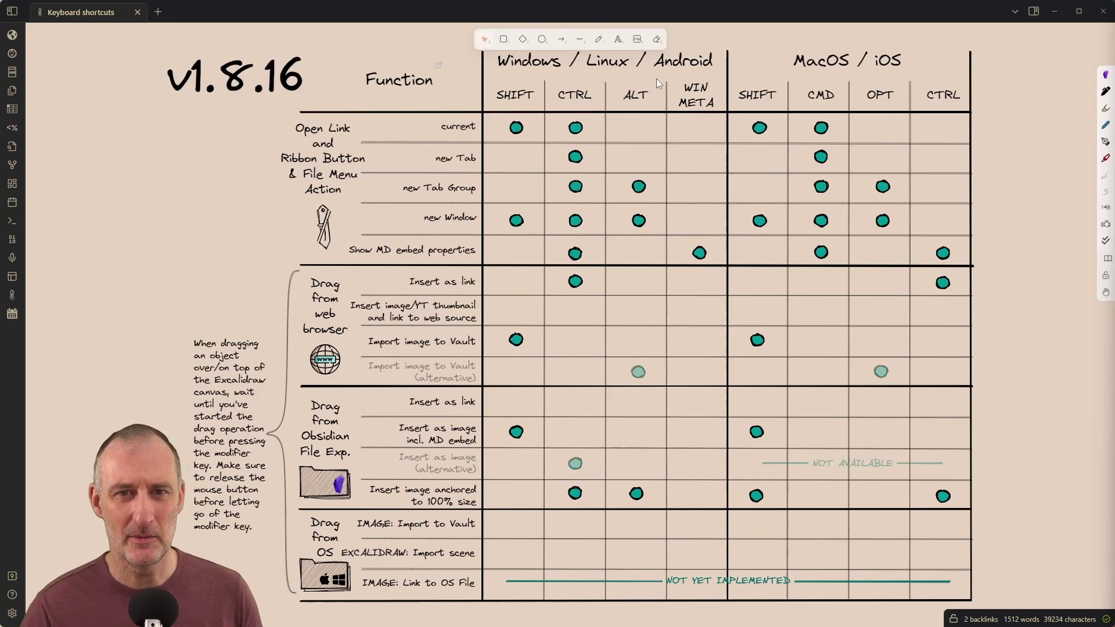
- Try the poster link's open modes, ending with the poster in a side-by-side tab group via Ctrl+Alt+click
{"action": "left_click", "coordinate": [437, 66]}
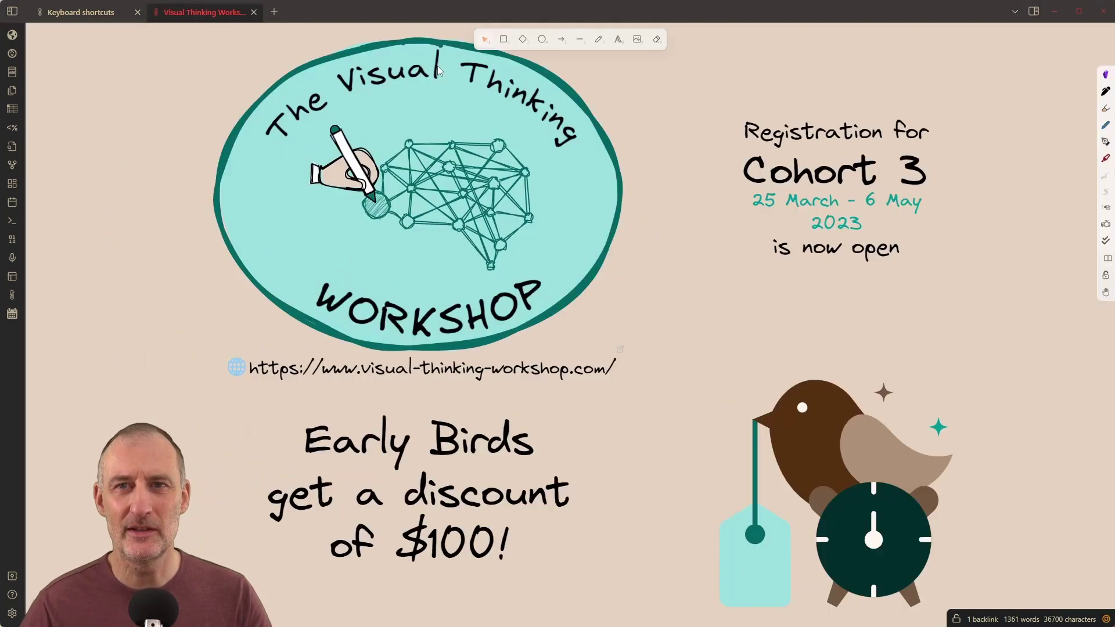
{"action": "left_click", "coordinate": [254, 11]}
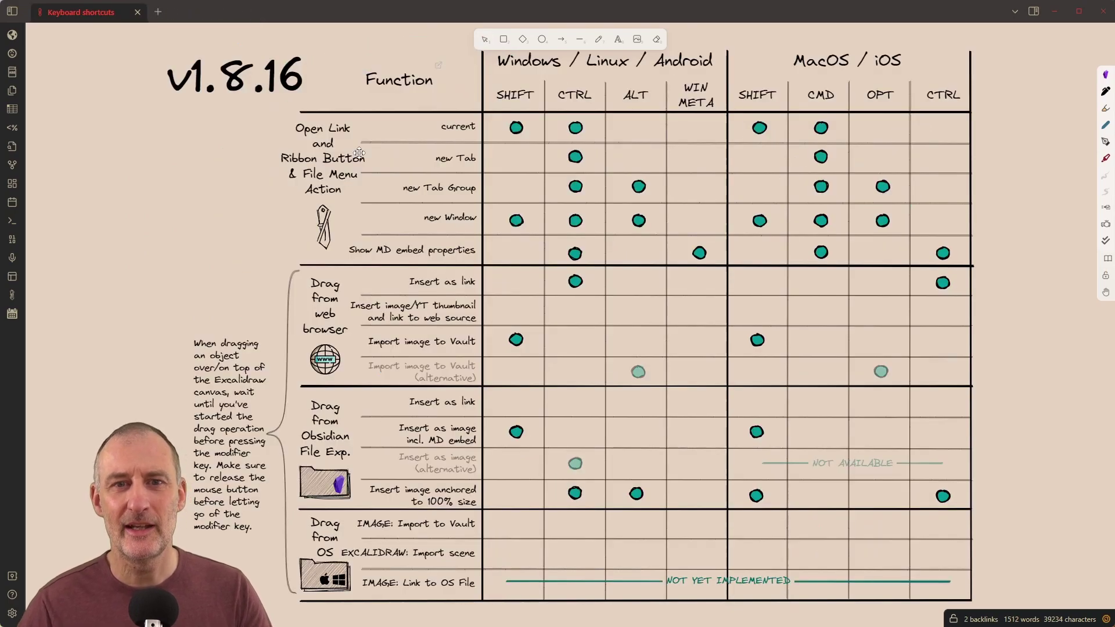
{"action": "left_click", "coordinate": [440, 69]}
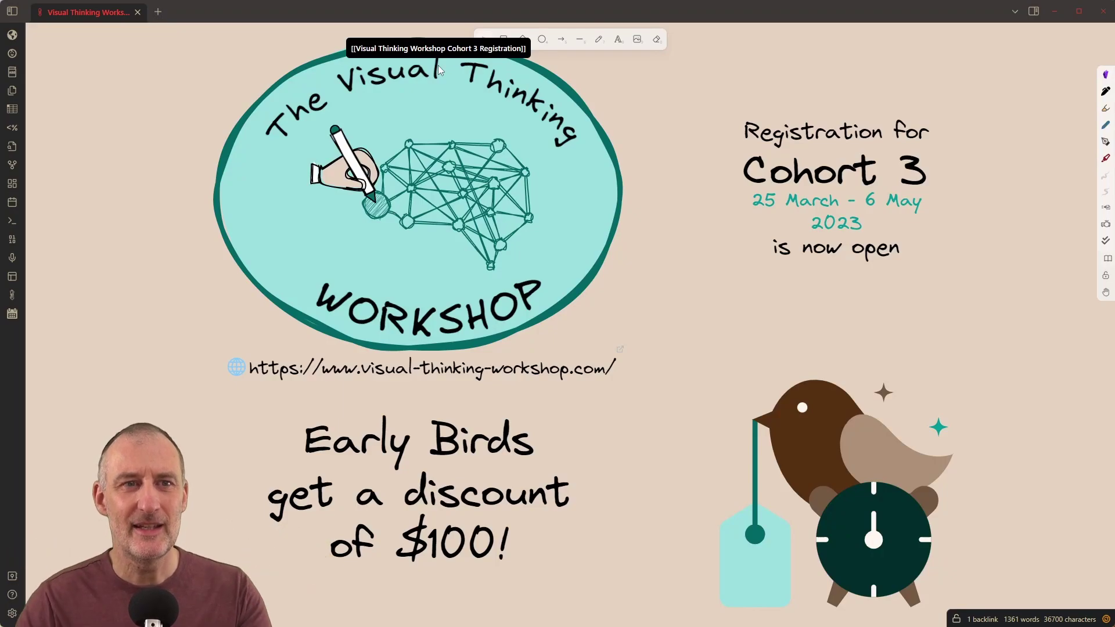
{"action": "key", "text": "ctrl+alt+Left"}
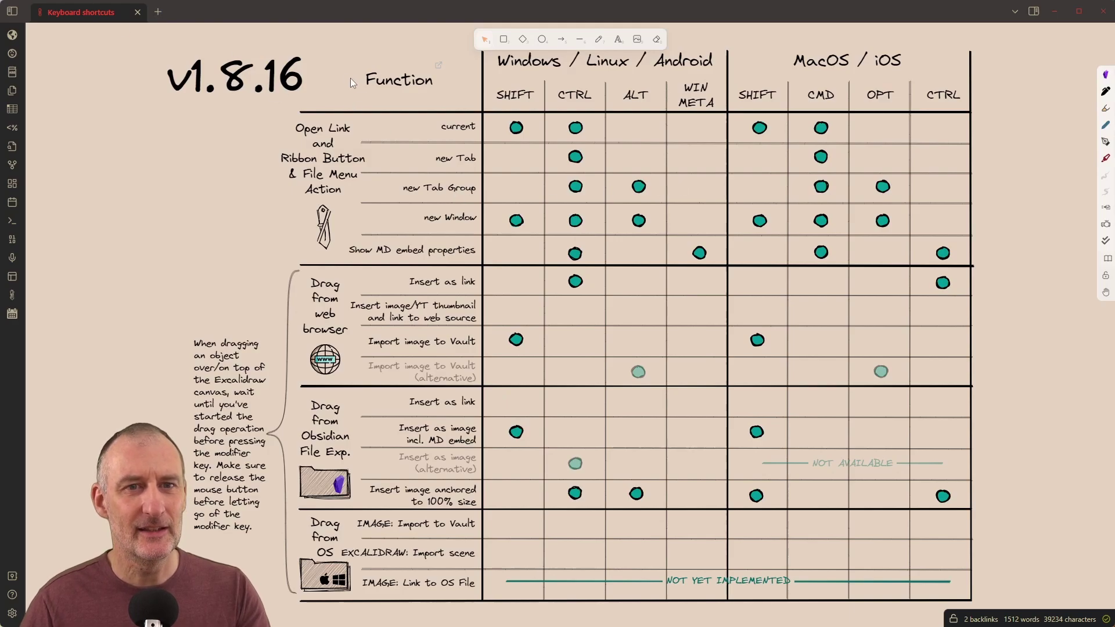
{"action": "left_click", "coordinate": [440, 68], "text": "ctrl+alt"}
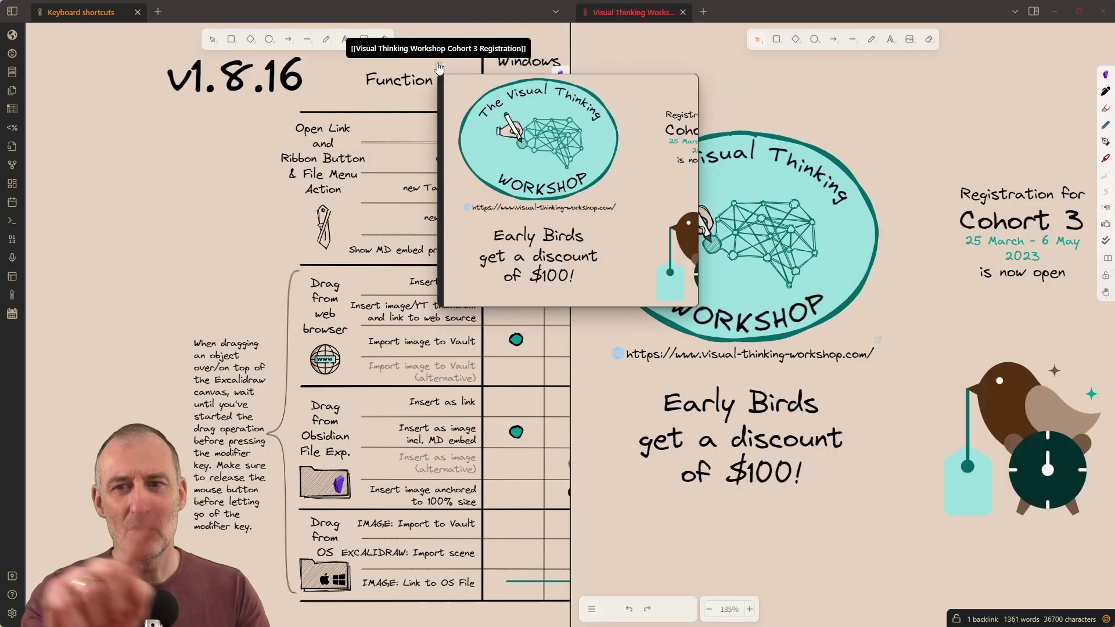
- Close the side poster pane, then open the poster in a pop-out window and close that window
{"action": "left_click", "coordinate": [684, 12]}
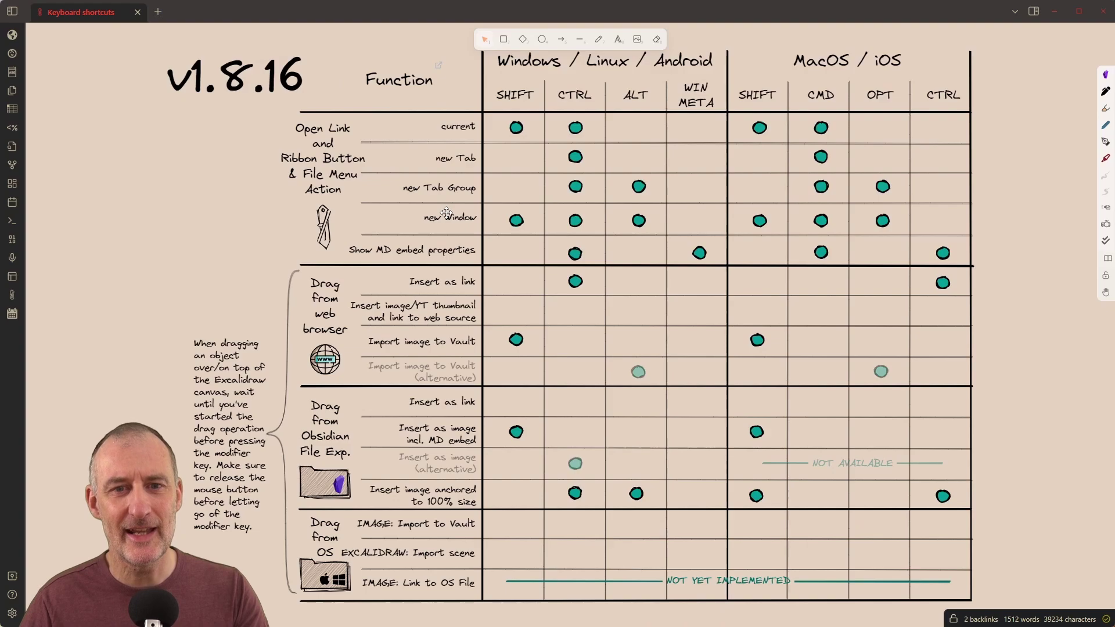
{"action": "left_click", "coordinate": [439, 66], "text": "ctrl+alt+shift"}
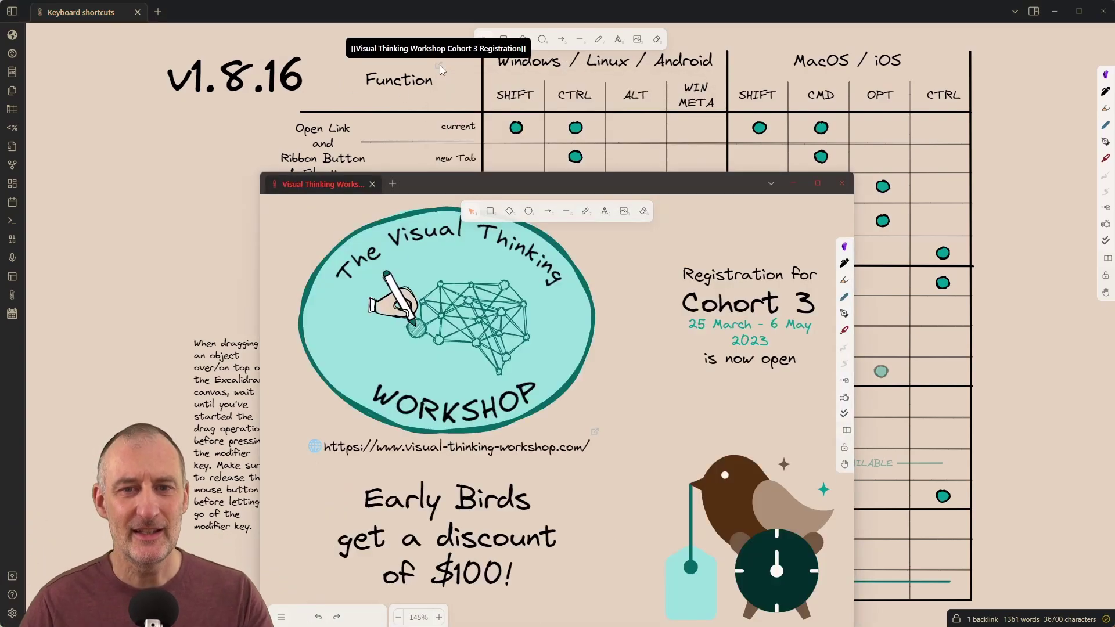
{"action": "left_click", "coordinate": [842, 183]}
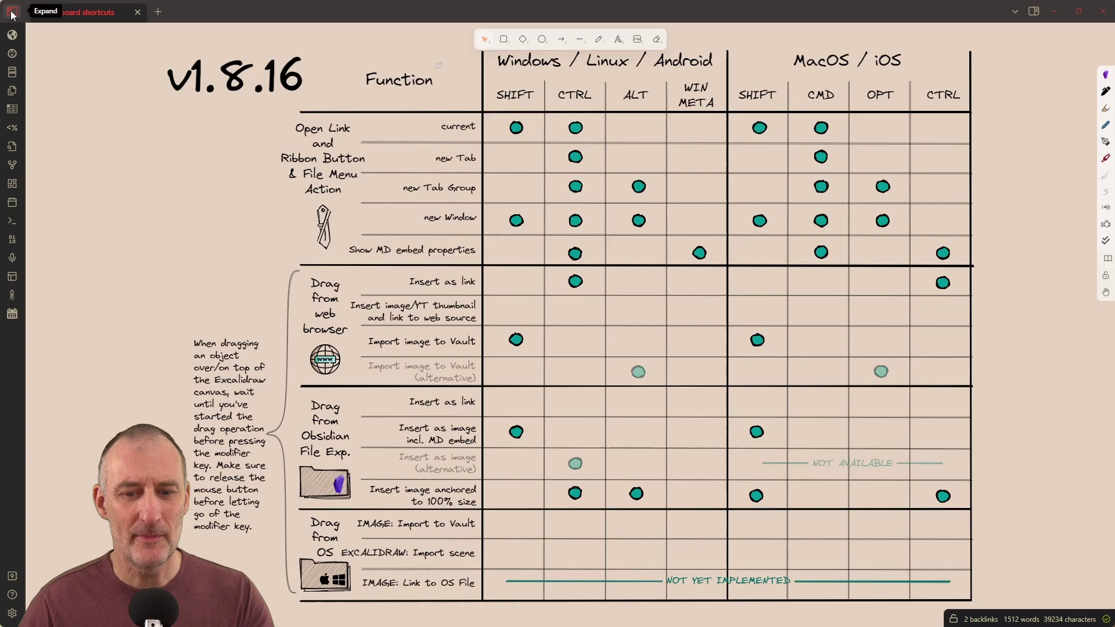
- Drag the brain illustration from the workshop web page in Chrome onto the Excalidraw canvas
{"action": "key", "text": "alt+Tab"}
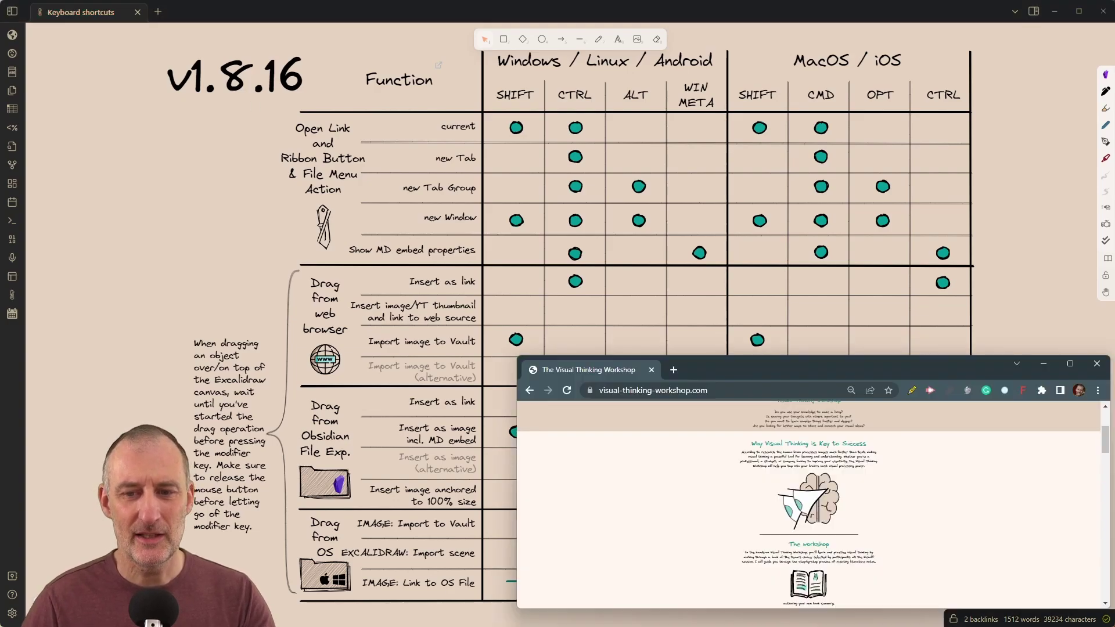
{"action": "scroll", "coordinate": [859, 451], "scroll_direction": "up", "scroll_amount": 2}
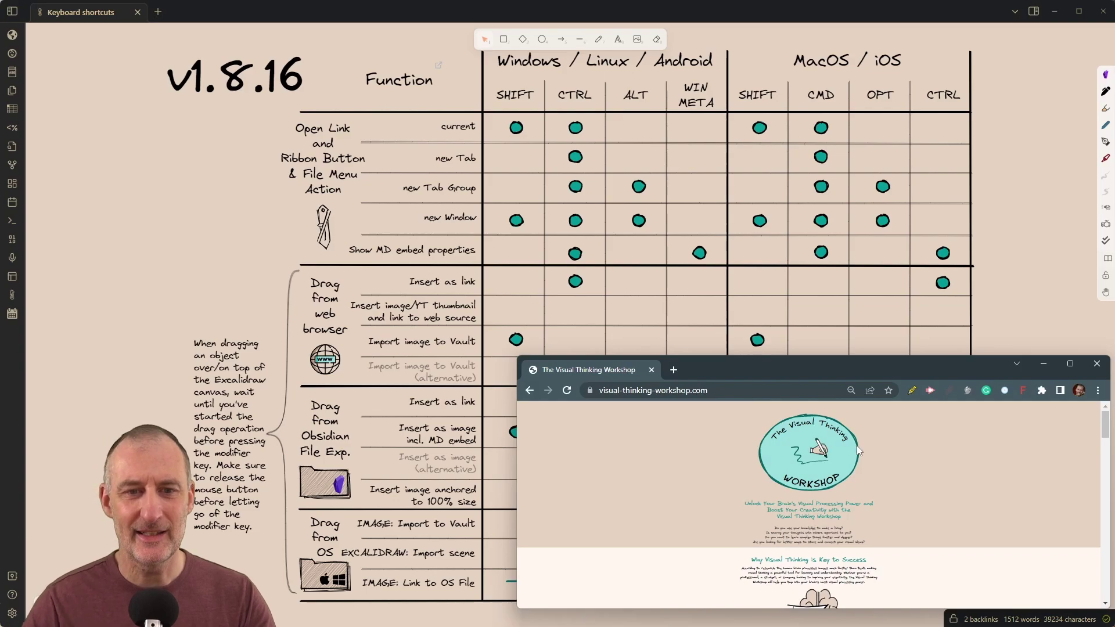
{"action": "mouse_move", "coordinate": [750, 365]}
{"action": "left_mouse_down"}
{"action": "mouse_move", "coordinate": [755, 388]}
{"action": "mouse_move", "coordinate": [753, 370]}
{"action": "left_mouse_up"}
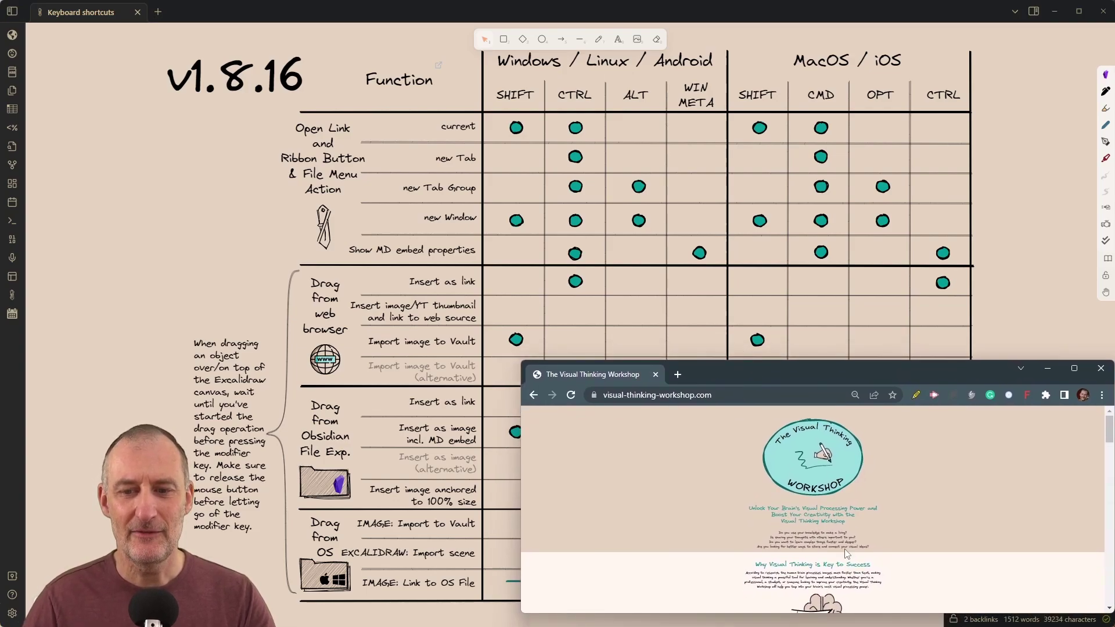
{"action": "scroll", "coordinate": [847, 553], "scroll_direction": "down", "scroll_amount": 1}
{"action": "left_click_drag", "start_coordinate": [836, 561], "coordinate": [200, 210]}
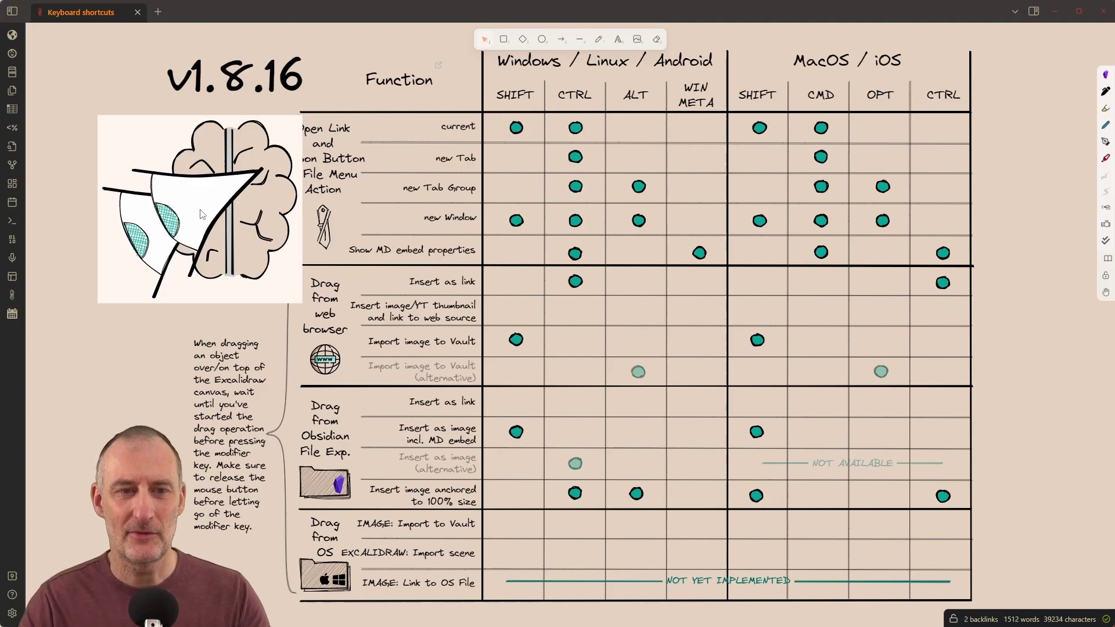
- Undo the brain image, Ctrl-drop it as a Visual-Brain.svg URL link, then delete that link
{"action": "key", "text": "ctrl+z"}
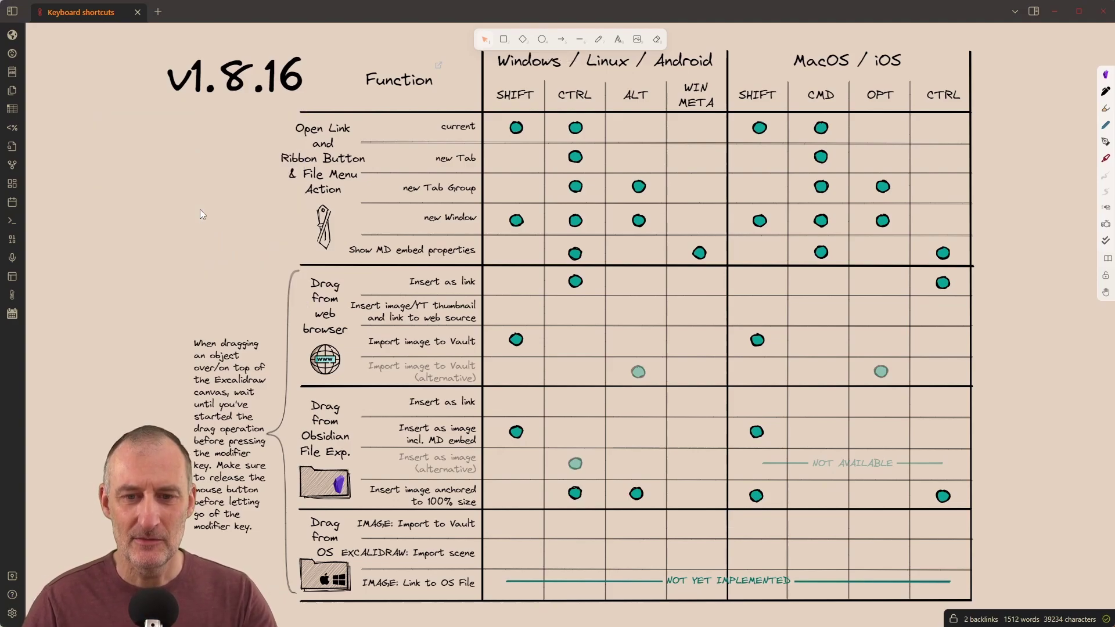
{"action": "key", "text": "alt+Tab"}
{"action": "left_click_drag", "start_coordinate": [806, 567], "coordinate": [173, 207]}
{"action": "key", "text": "ctrl"}
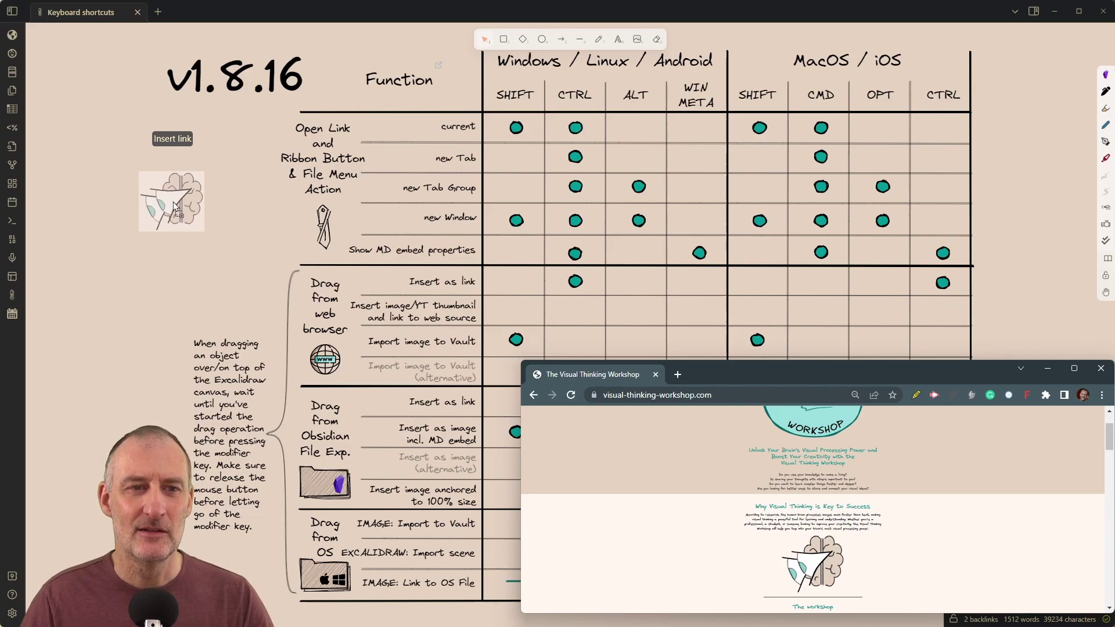
{"action": "left_click_drag", "start_coordinate": [174, 206], "coordinate": [149, 44]}
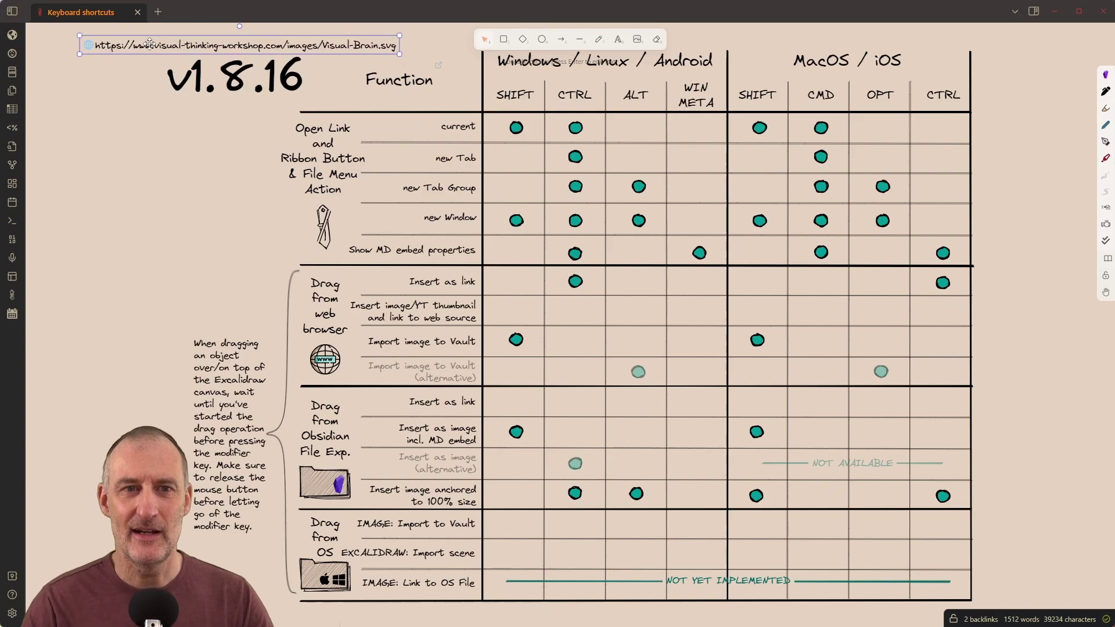
{"action": "key", "text": "Delete"}
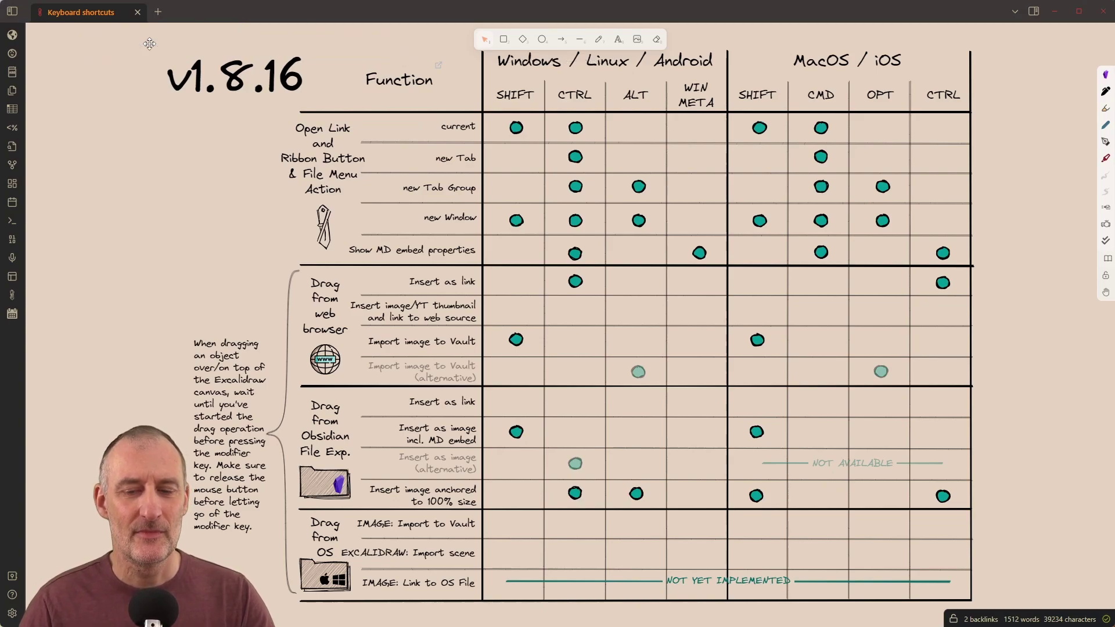
{"action": "key", "text": "alt+Tab"}
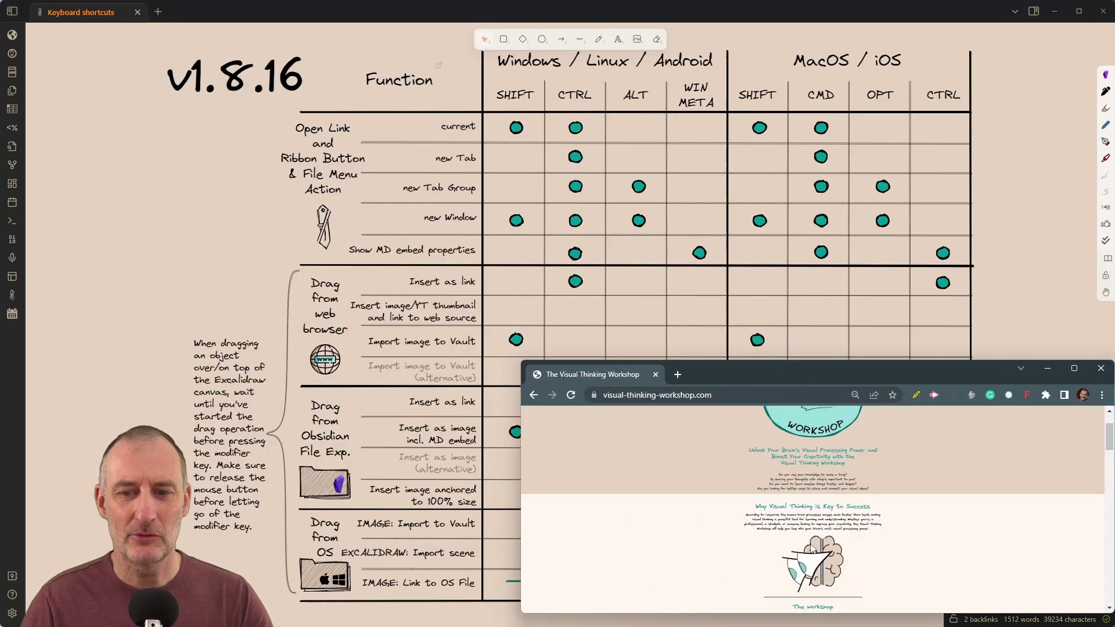
- Shift-drag the brain sketch from the web page to import it into the vault, then reselect it
{"action": "left_click_drag", "start_coordinate": [813, 550], "coordinate": [159, 210]}
{"action": "key", "text": "shift"}
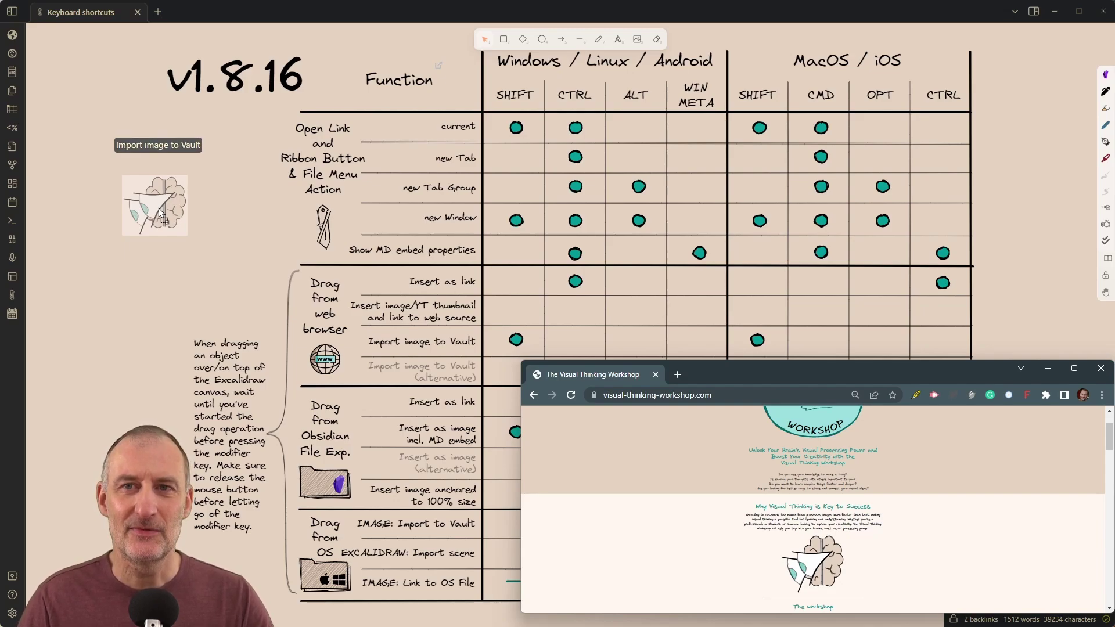
{"action": "left_click_drag", "start_coordinate": [159, 209], "coordinate": [161, 210]}
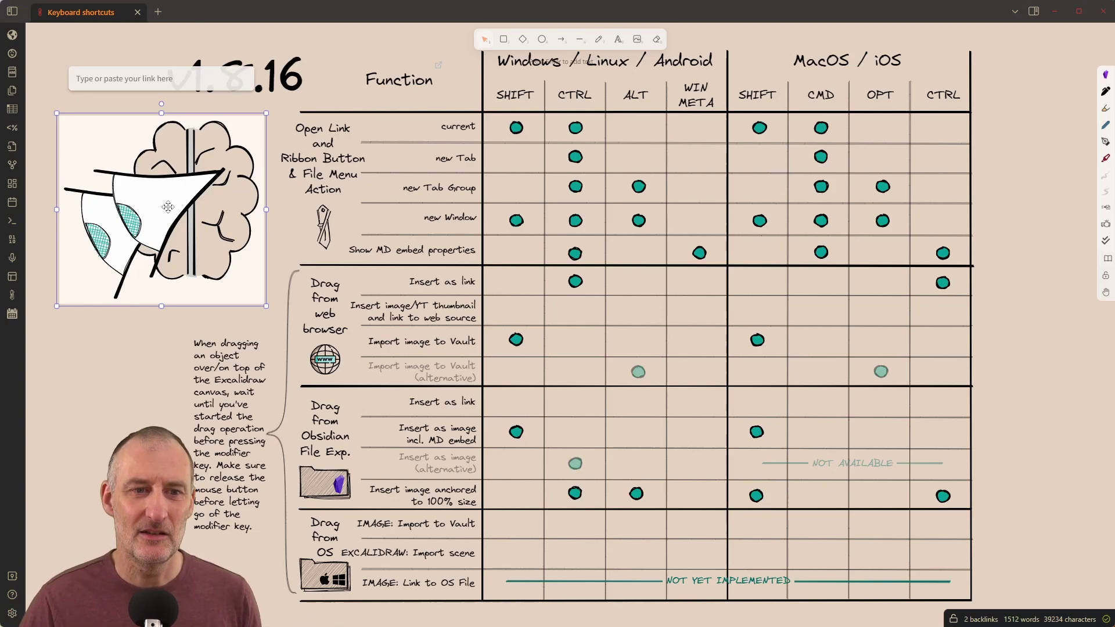
{"action": "left_click", "coordinate": [116, 395]}
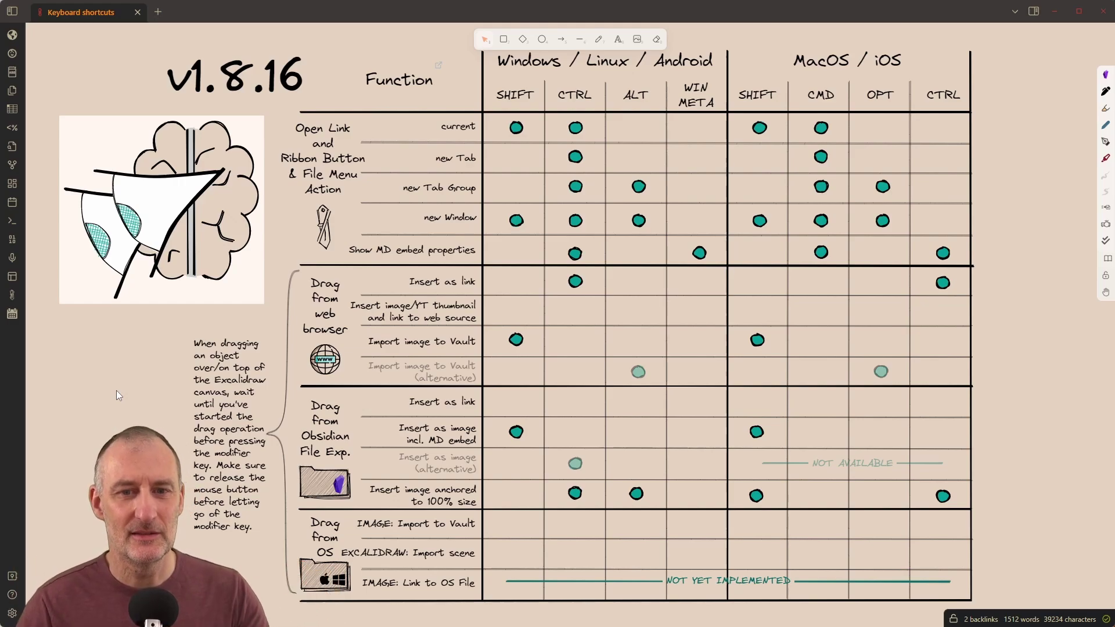
{"action": "left_click", "coordinate": [159, 193]}
- Delete the brain image and drag Drawing 2023-02-21 19.15 from Recent Files over the canvas
{"action": "key", "text": "Delete"}
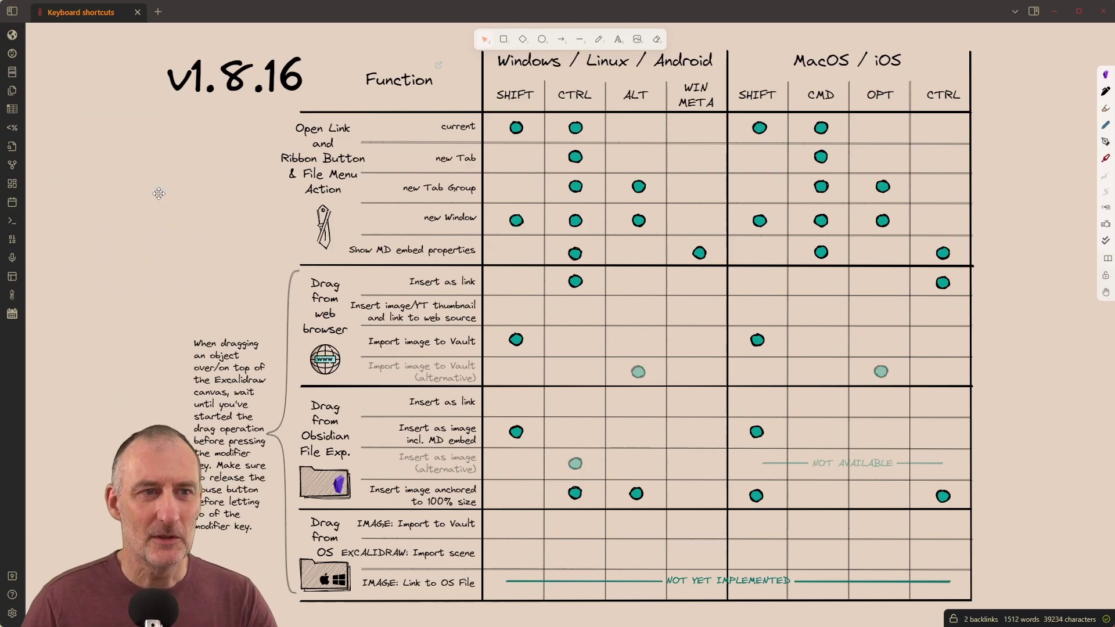
{"action": "left_click", "coordinate": [11, 11]}
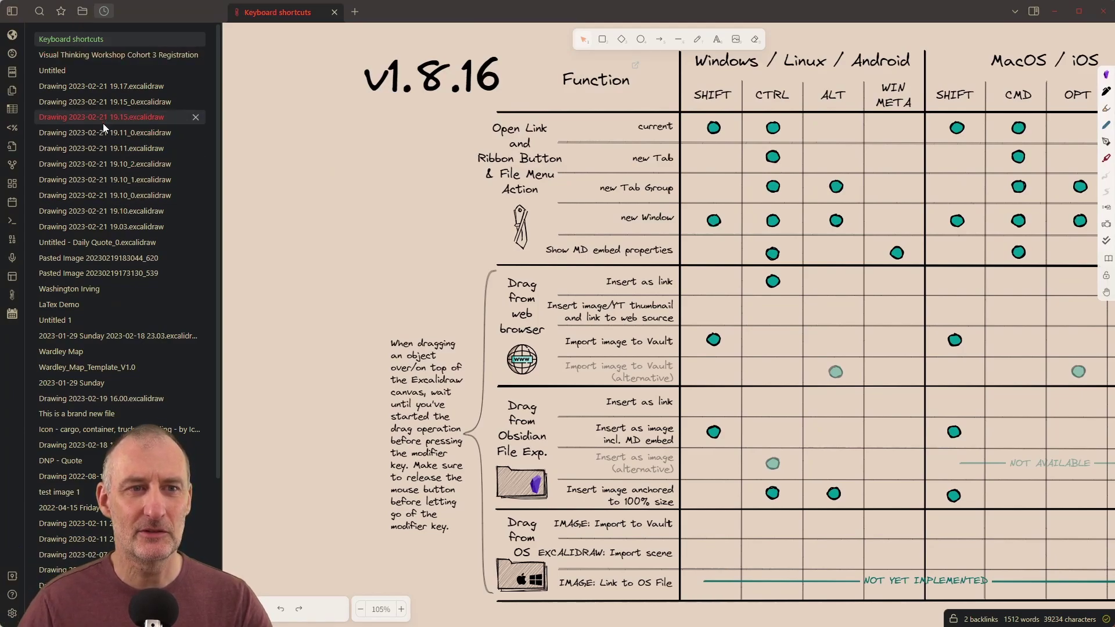
{"action": "mouse_move", "coordinate": [102, 123]}
{"action": "left_mouse_down"}
{"action": "mouse_move", "coordinate": [350, 187]}
{"action": "mouse_move", "coordinate": [333, 169]}
{"action": "left_mouse_up"}
- Shift-drop the workshop registration file onto the canvas as an embedded image, then delete it
{"action": "key", "text": "shift"}
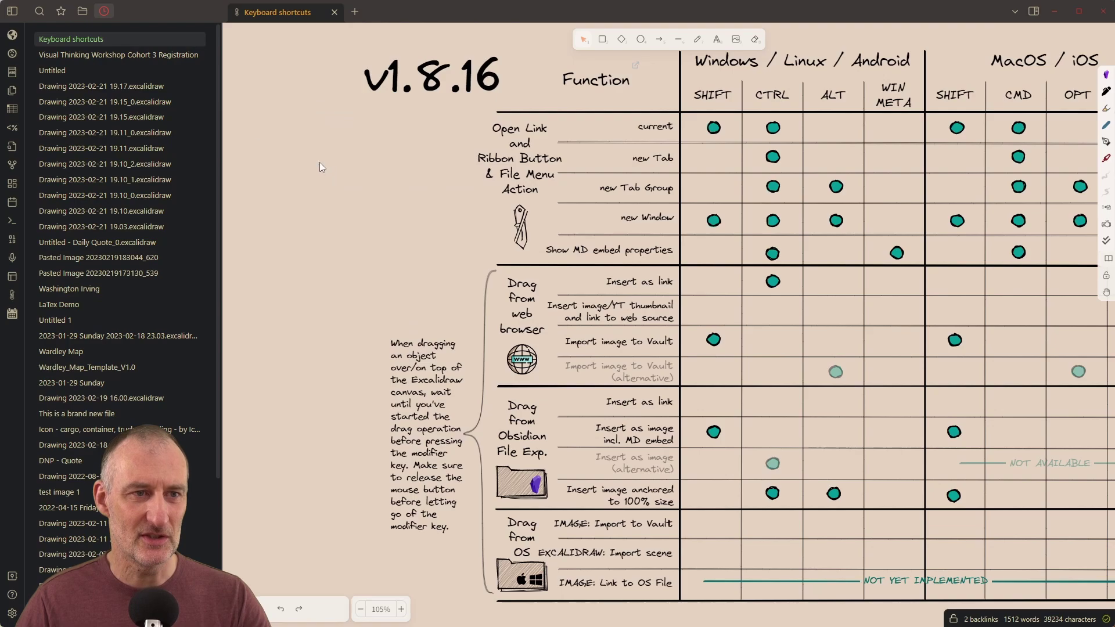
{"action": "mouse_move", "coordinate": [100, 56]}
{"action": "left_mouse_down"}
{"action": "mouse_move", "coordinate": [270, 78]}
{"action": "mouse_move", "coordinate": [306, 176]}
{"action": "left_mouse_up"}
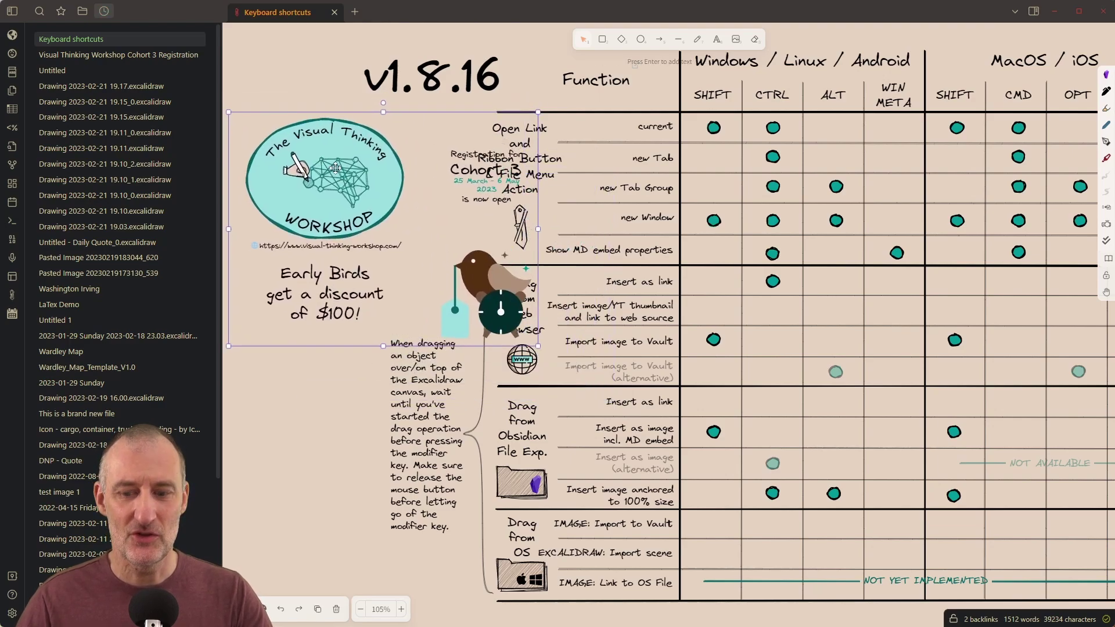
{"action": "key", "text": "Delete"}
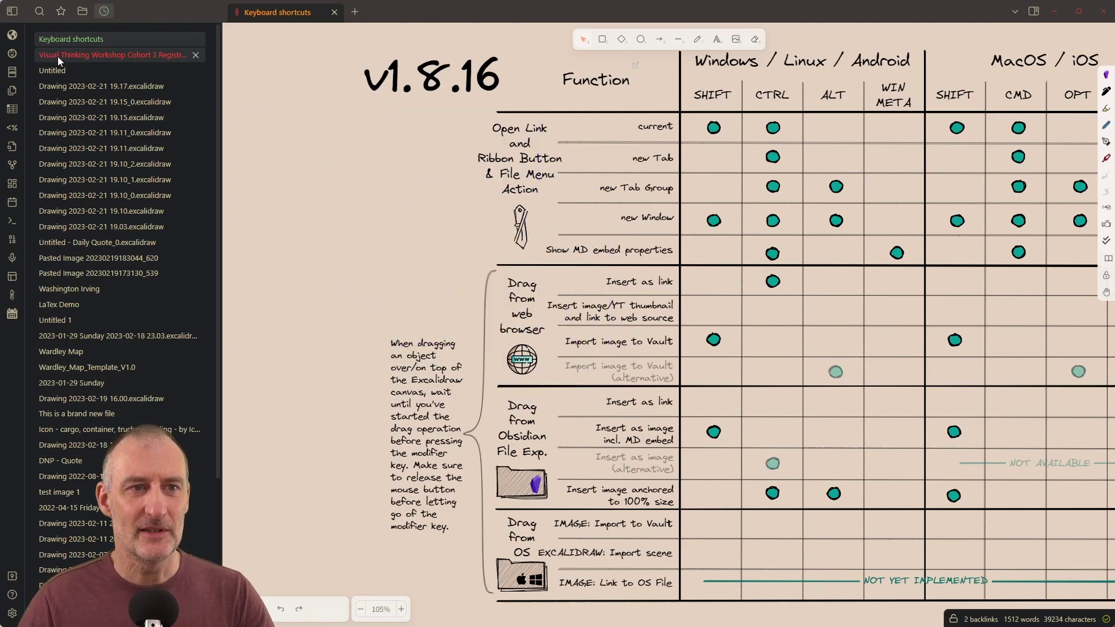
{"action": "left_click_drag", "start_coordinate": [57, 57], "coordinate": [294, 230]}
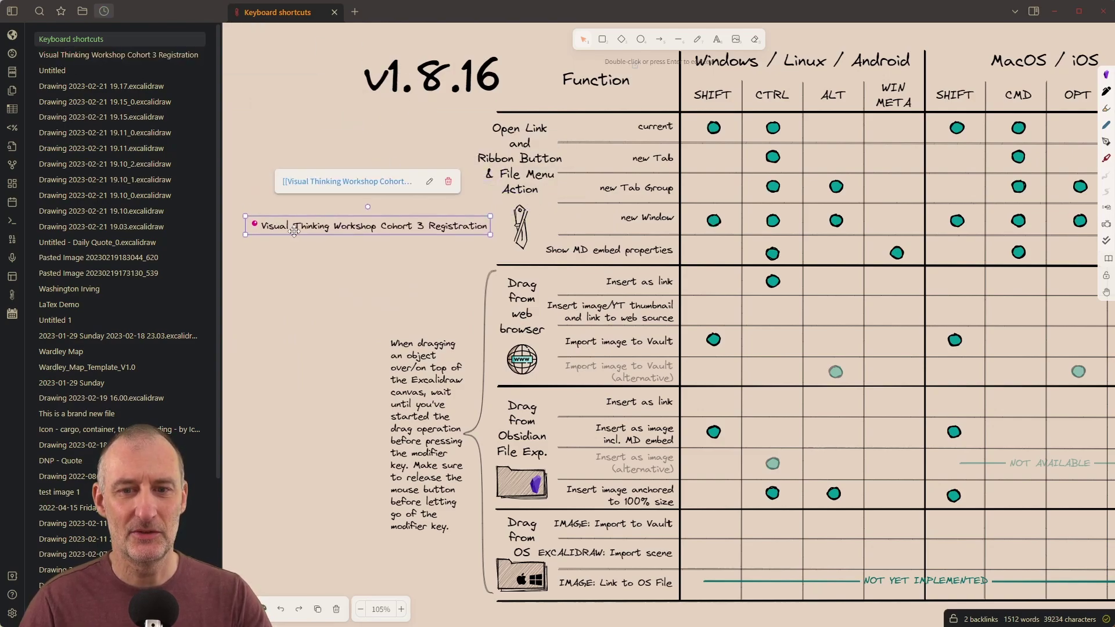
{"action": "key", "text": "Delete"}
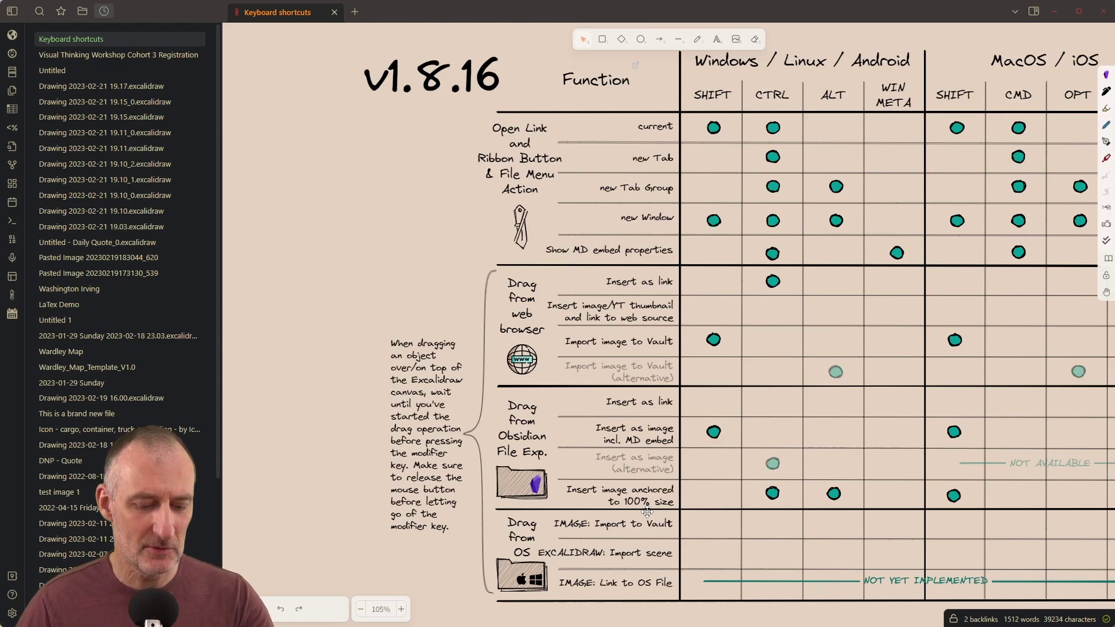
{"action": "left_click_drag", "start_coordinate": [133, 53], "coordinate": [309, 199]}
{"action": "key", "text": "ctrl+alt"}
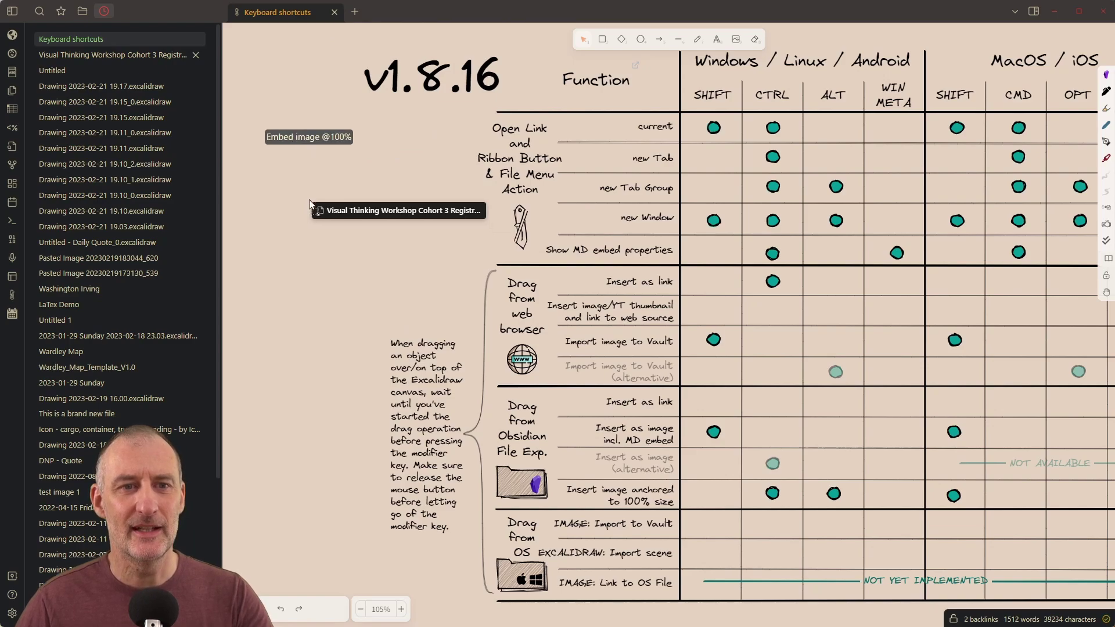
{"action": "left_click_drag", "start_coordinate": [309, 200], "coordinate": [309, 200]}
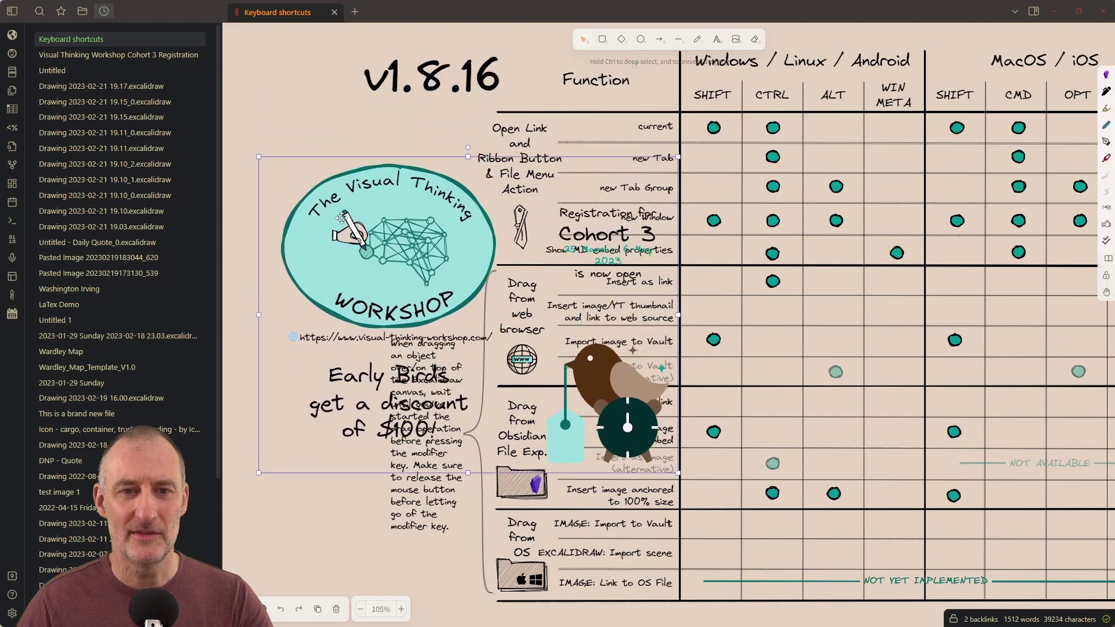
{"action": "key", "text": "Delete"}
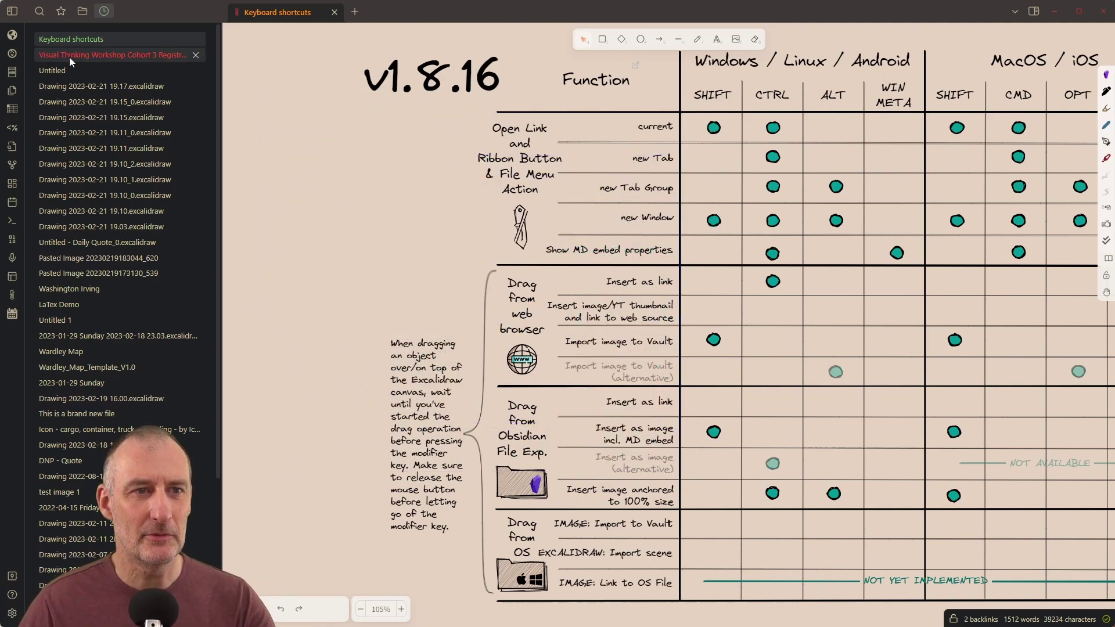
{"action": "left_click_drag", "start_coordinate": [82, 61], "coordinate": [359, 195]}
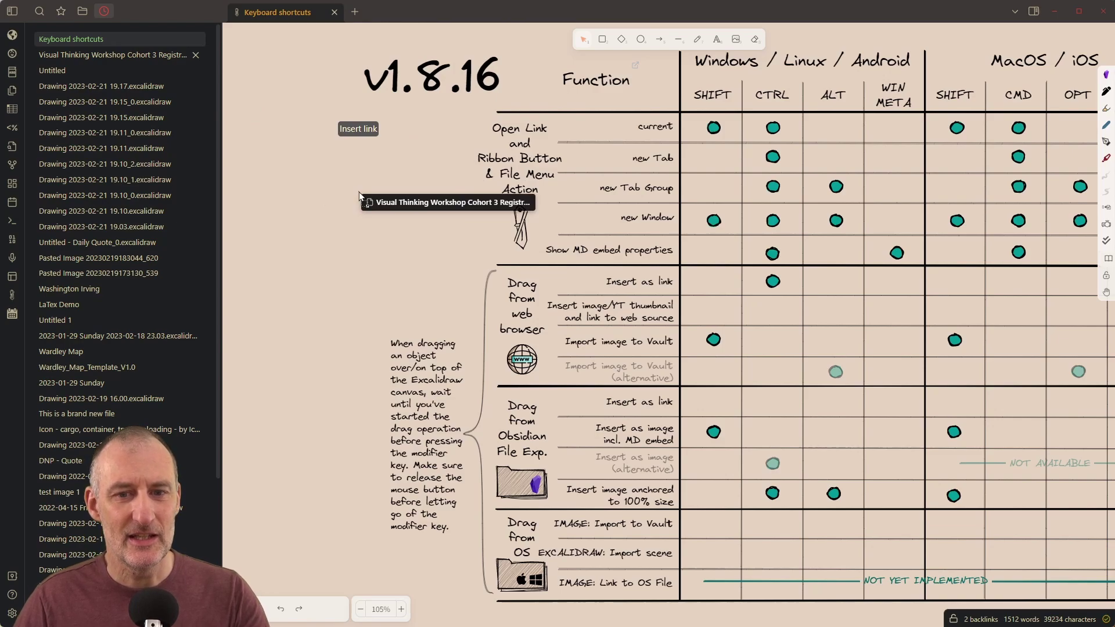
{"action": "key", "text": "shift"}
{"action": "left_click_drag", "start_coordinate": [359, 194], "coordinate": [359, 194]}
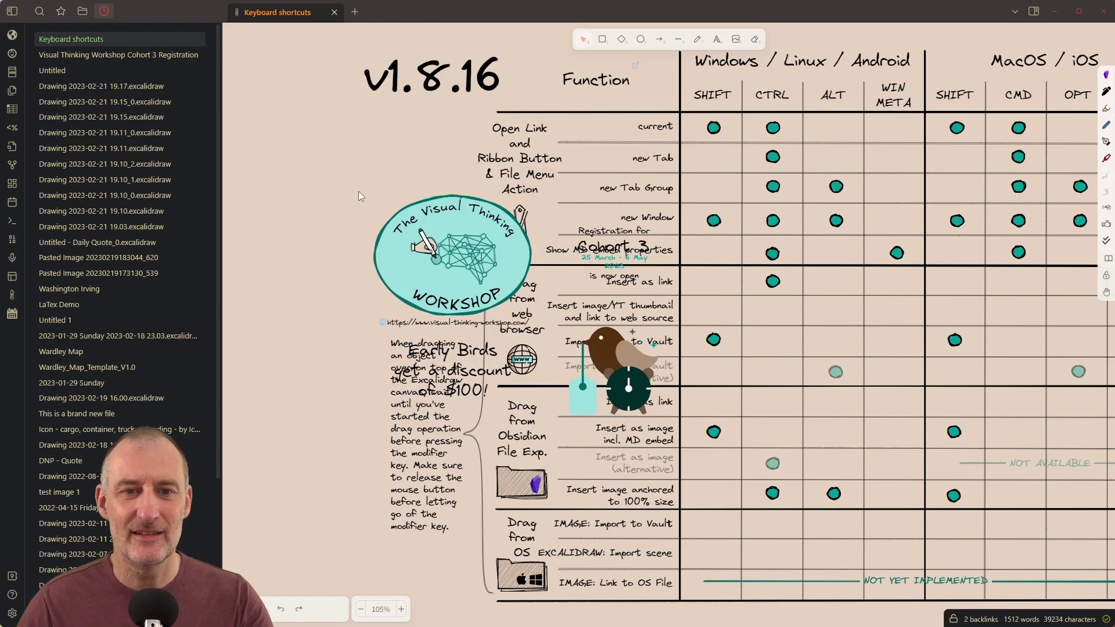
{"action": "left_click_drag", "start_coordinate": [481, 276], "coordinate": [399, 214]}
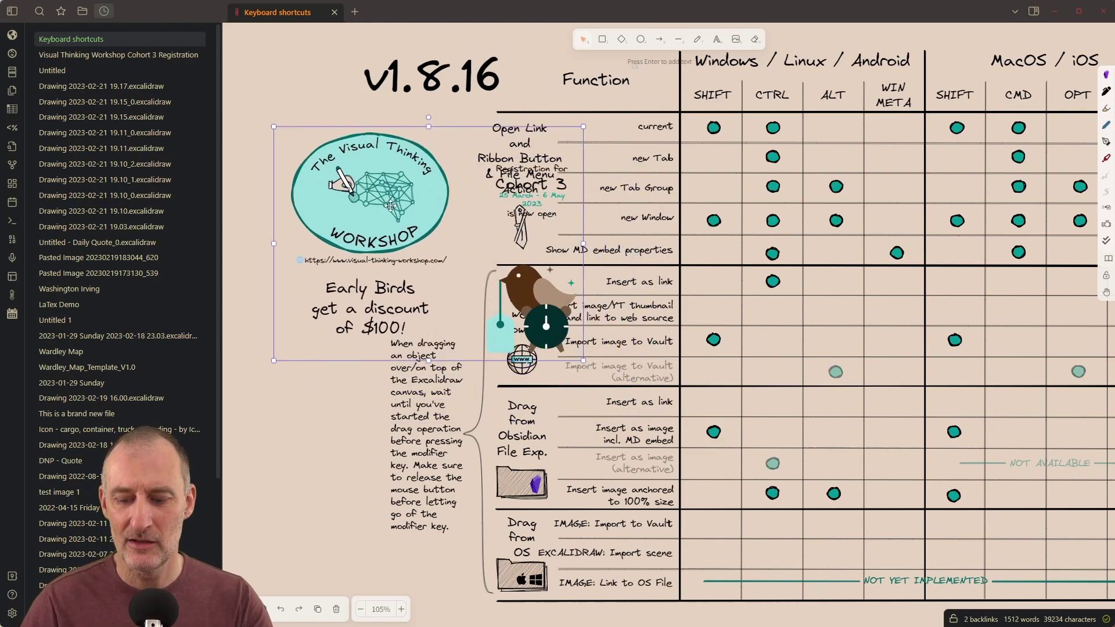
{"action": "key", "text": "Delete"}
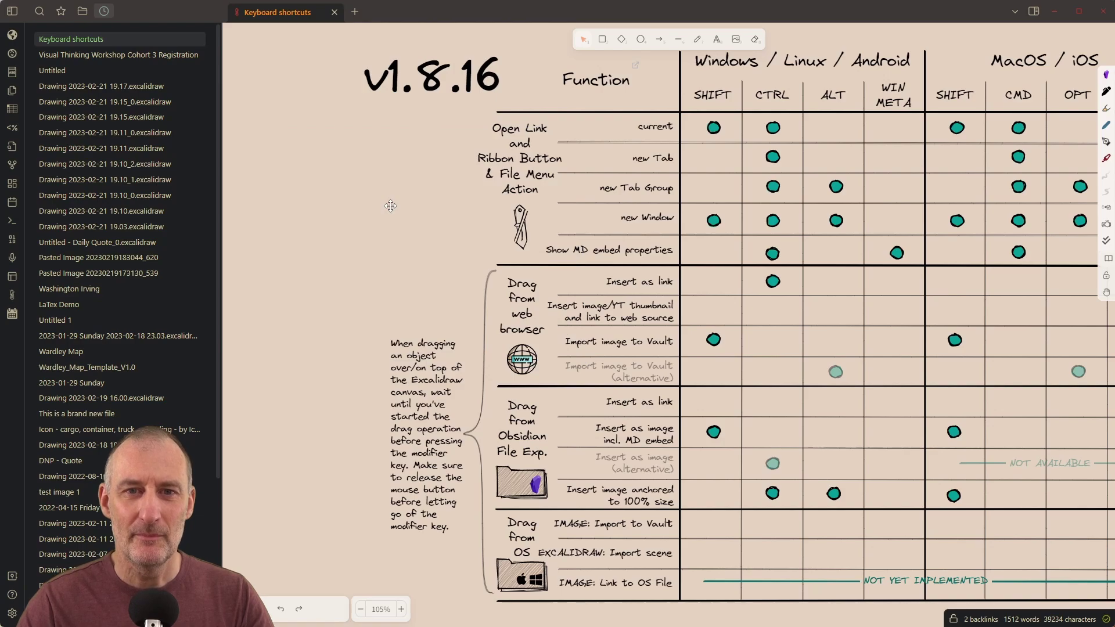